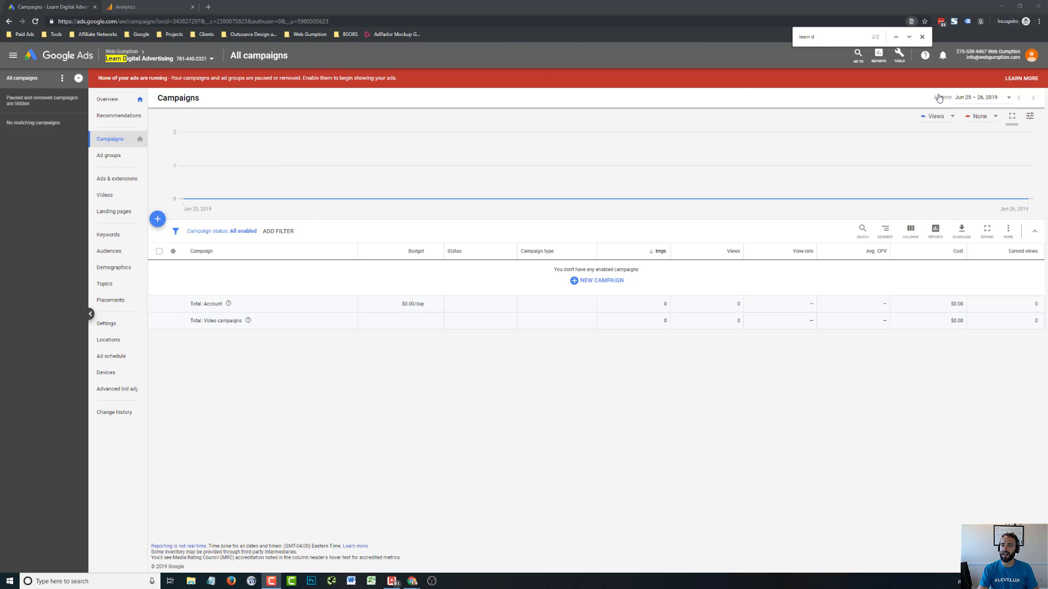
Open the Google Analytics details in the linked accounts settings and show 50 properties per page
left_click(898, 57)
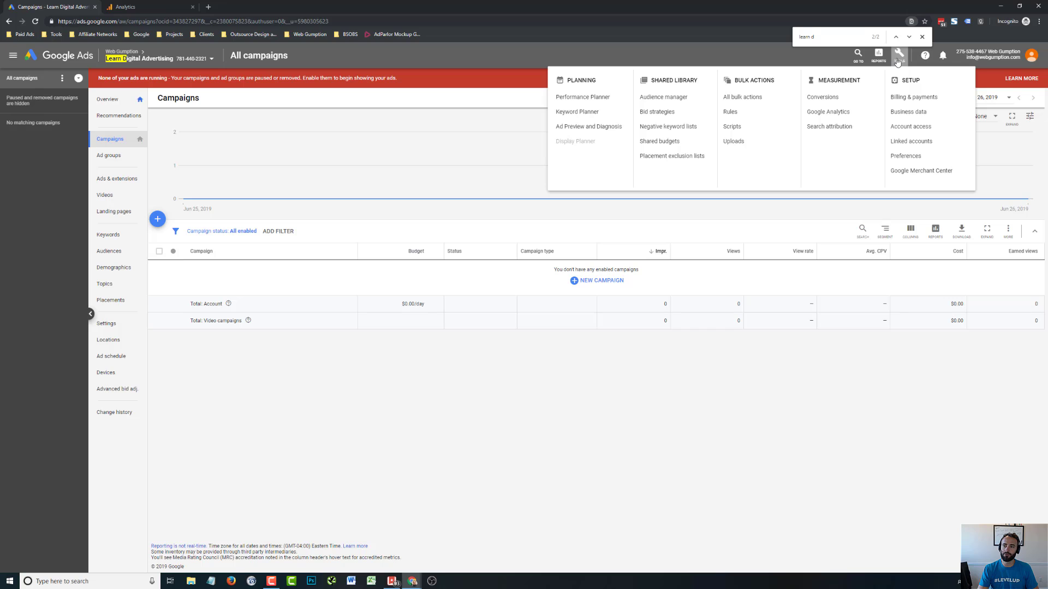
left_click(911, 140)
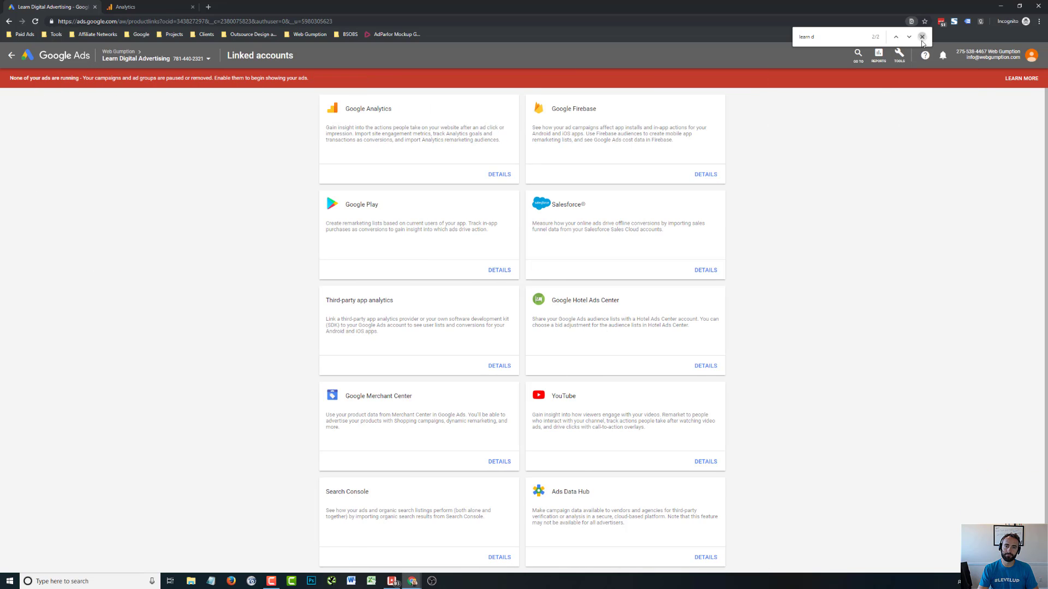
left_click(922, 38)
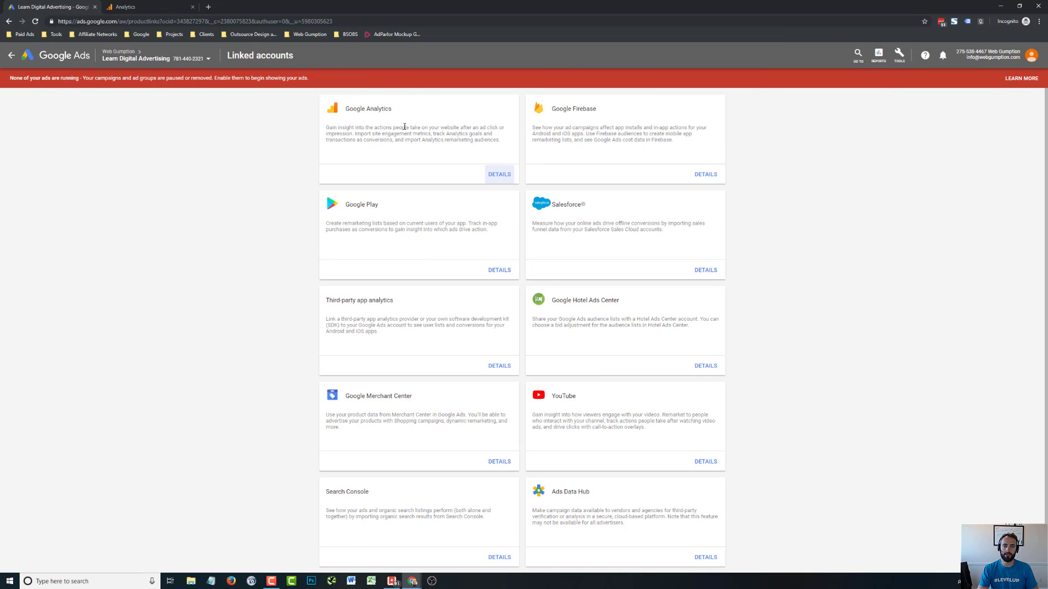
left_click(503, 175)
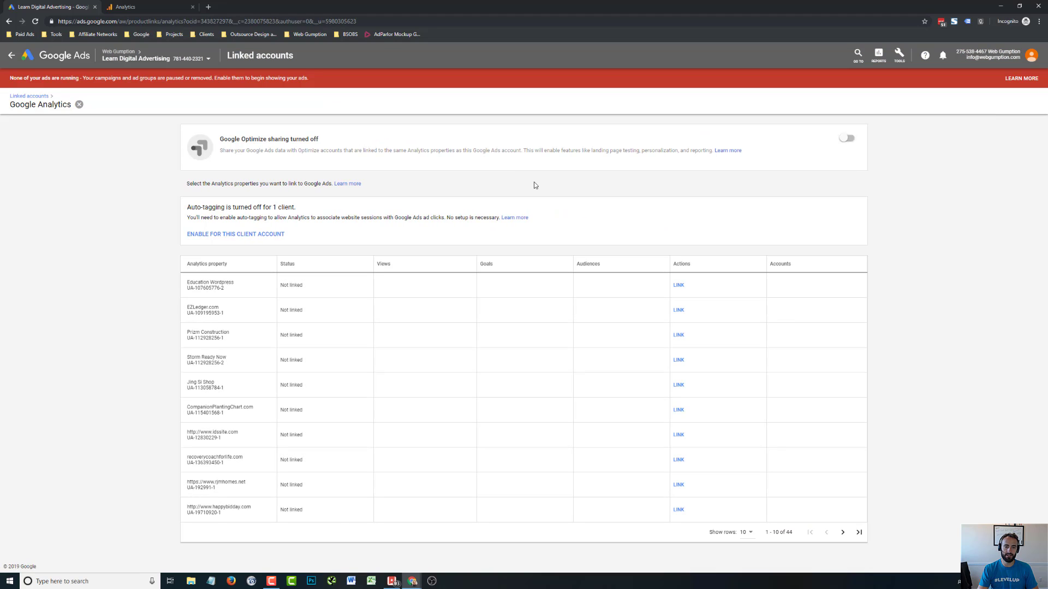
left_click(746, 533)
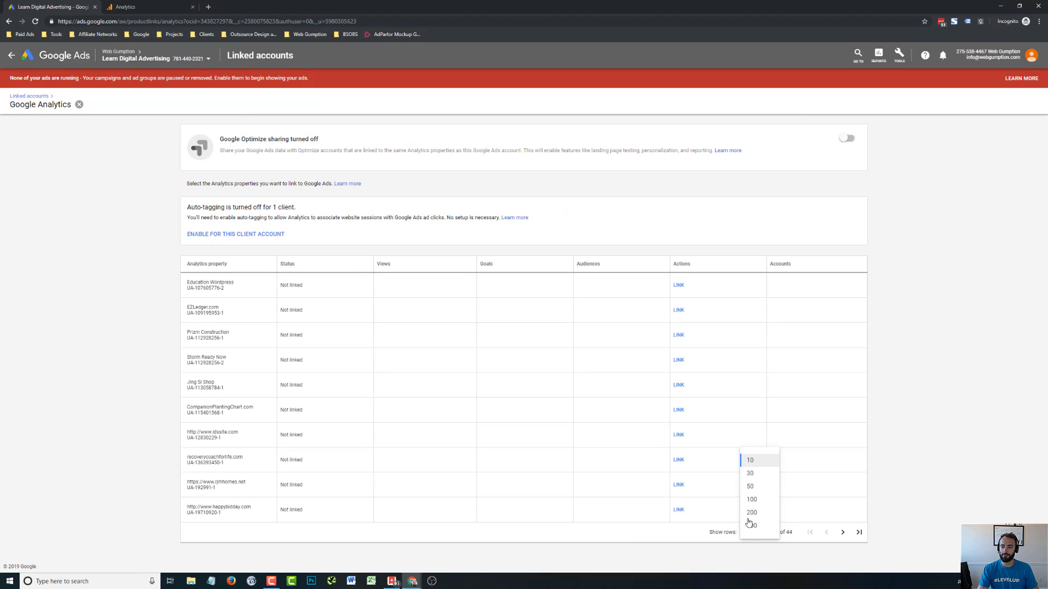
left_click(755, 481)
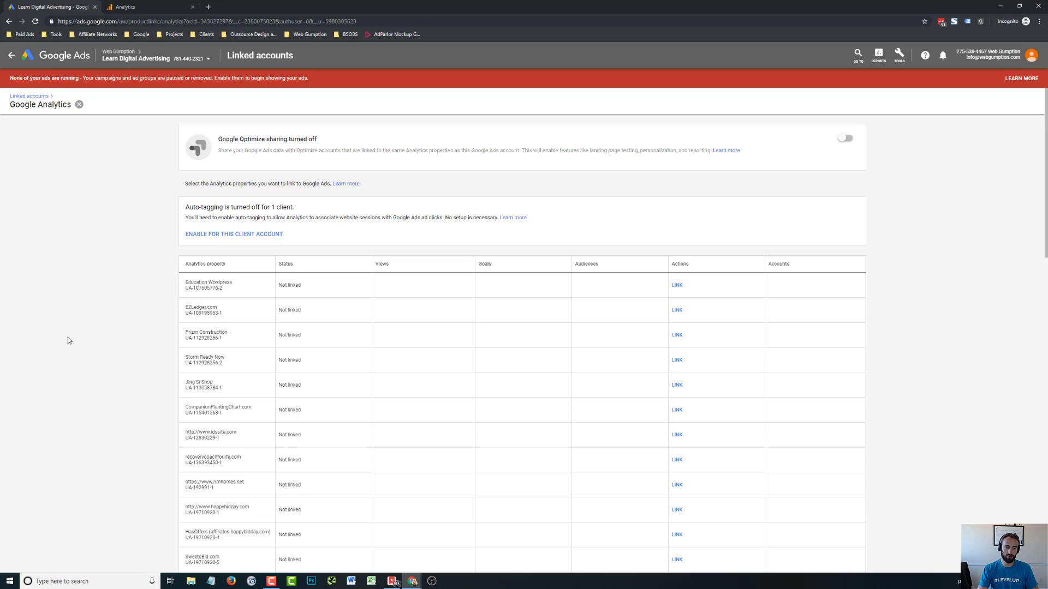
Find the Learn Digital Advertising property by searching the page for "learn d", and view its link options without saving
key("ctrl+f")
type("lea")
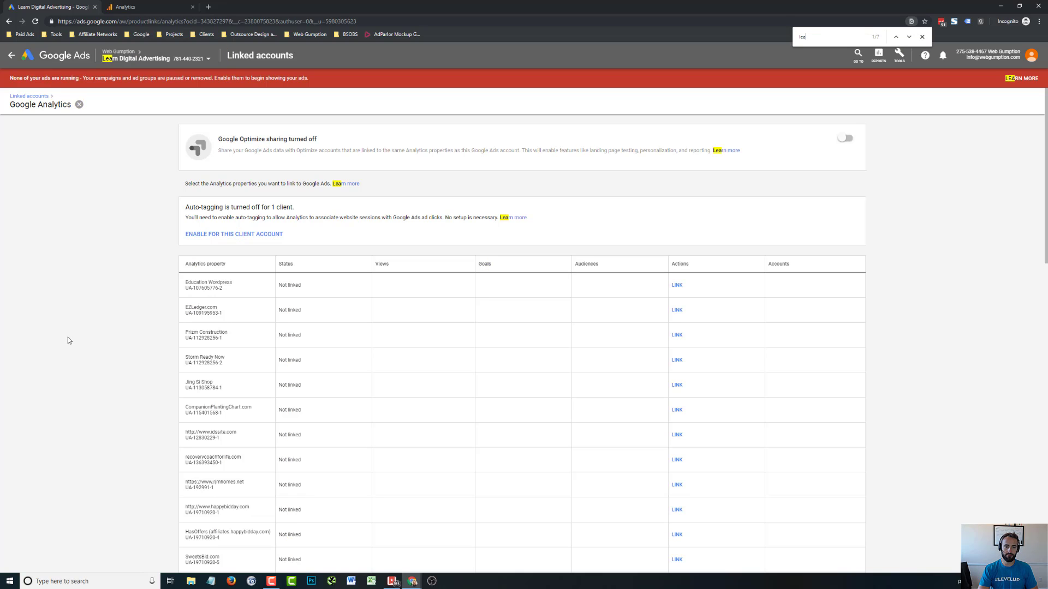
type("rn d")
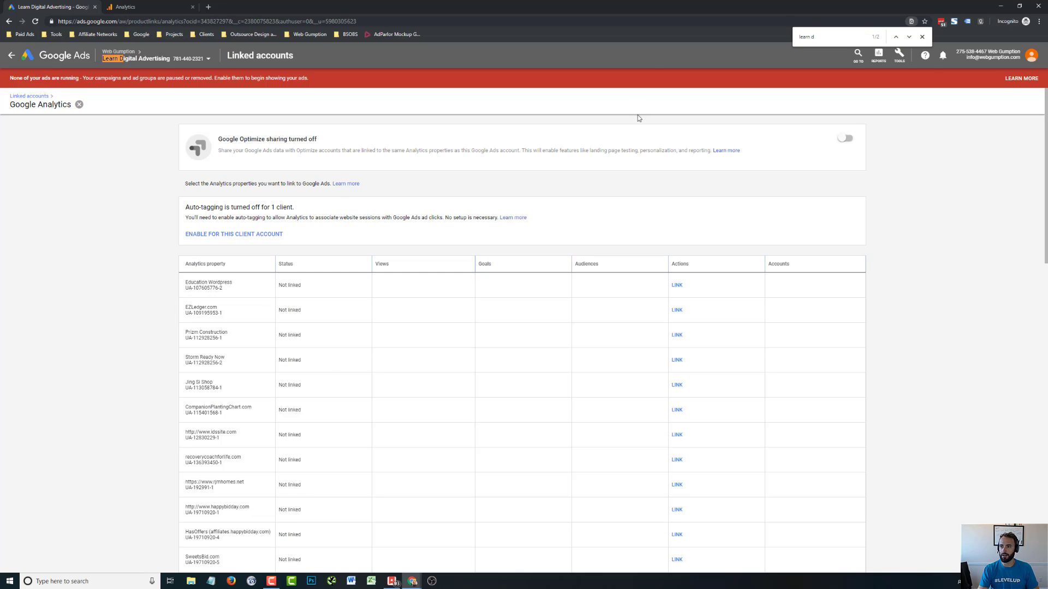
left_click(909, 37)
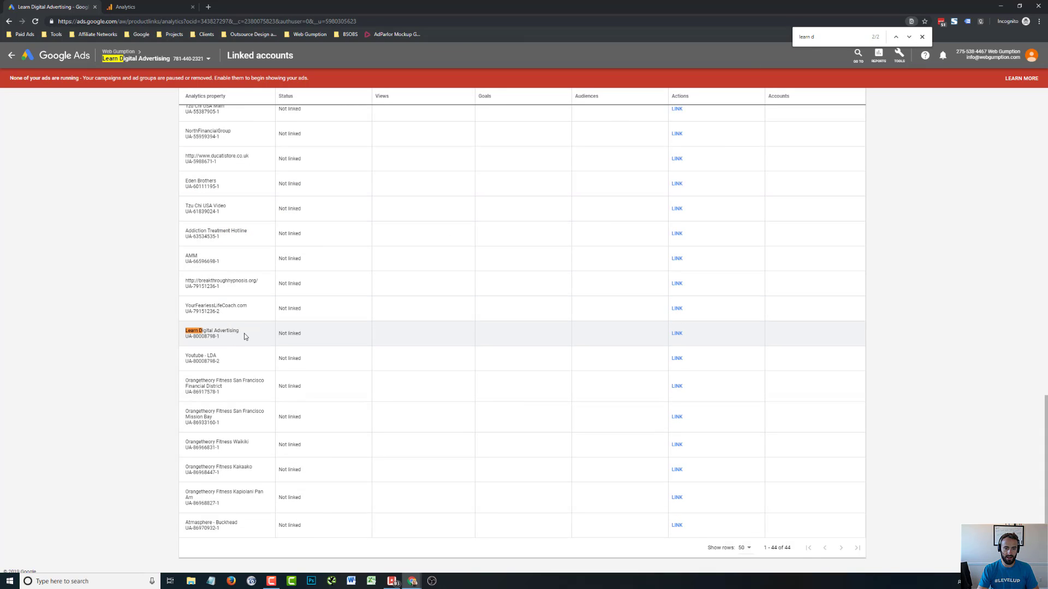
left_click(677, 334)
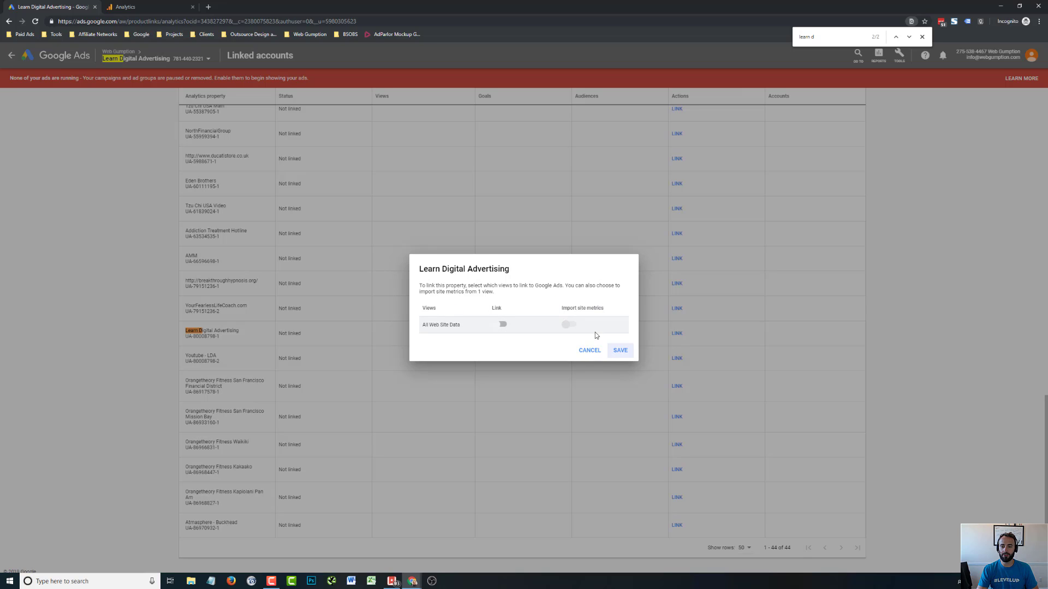
left_click(589, 351)
Switch to Google Analytics and open the administration page of the Learn Digital Advertising property by searching accounts for "learn"
left_click(133, 8)
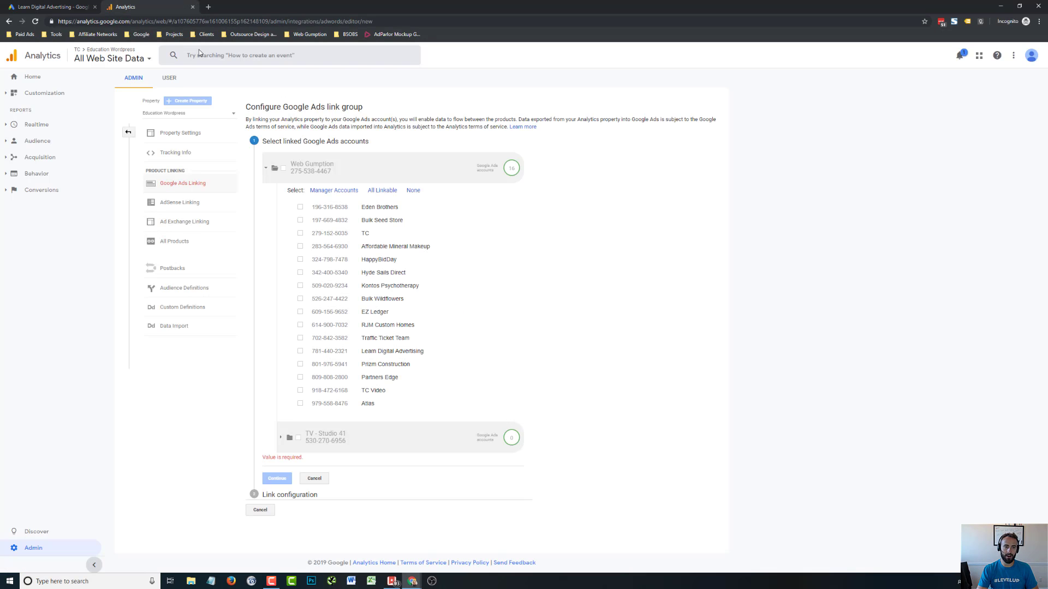
left_click(85, 547)
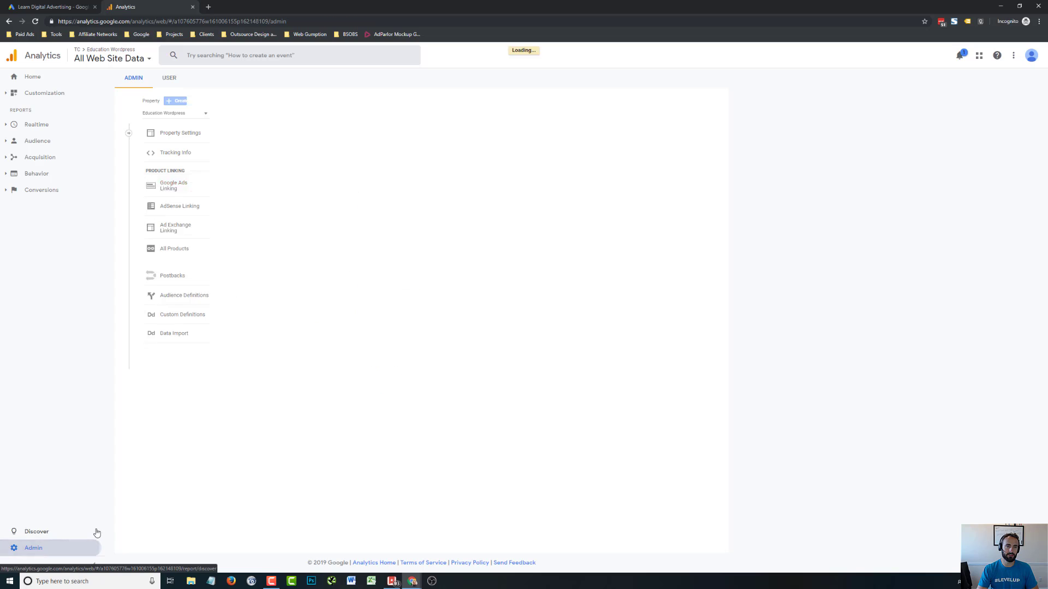
left_click(103, 59)
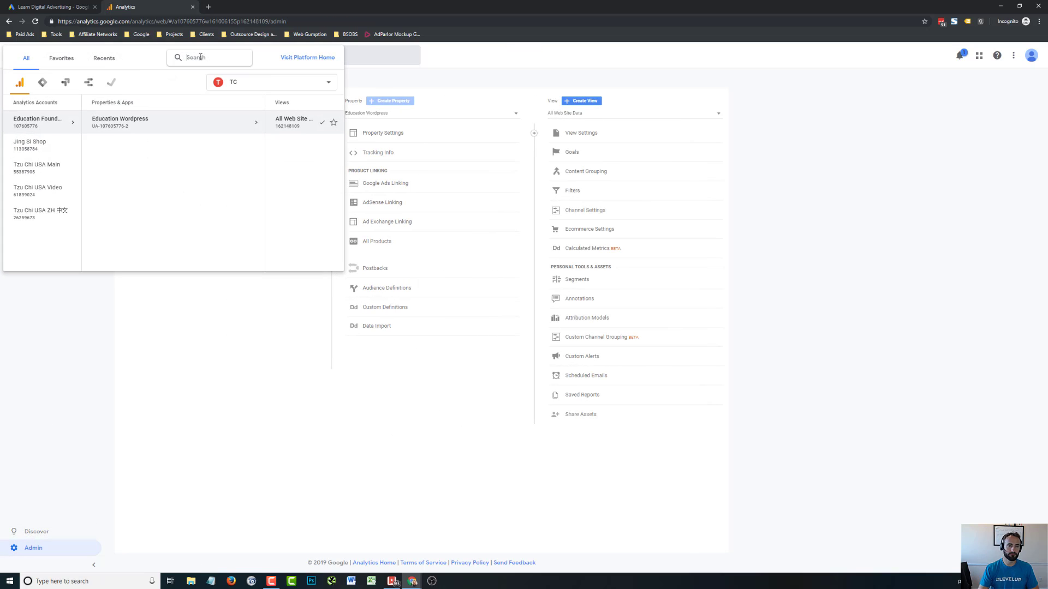
type("learn")
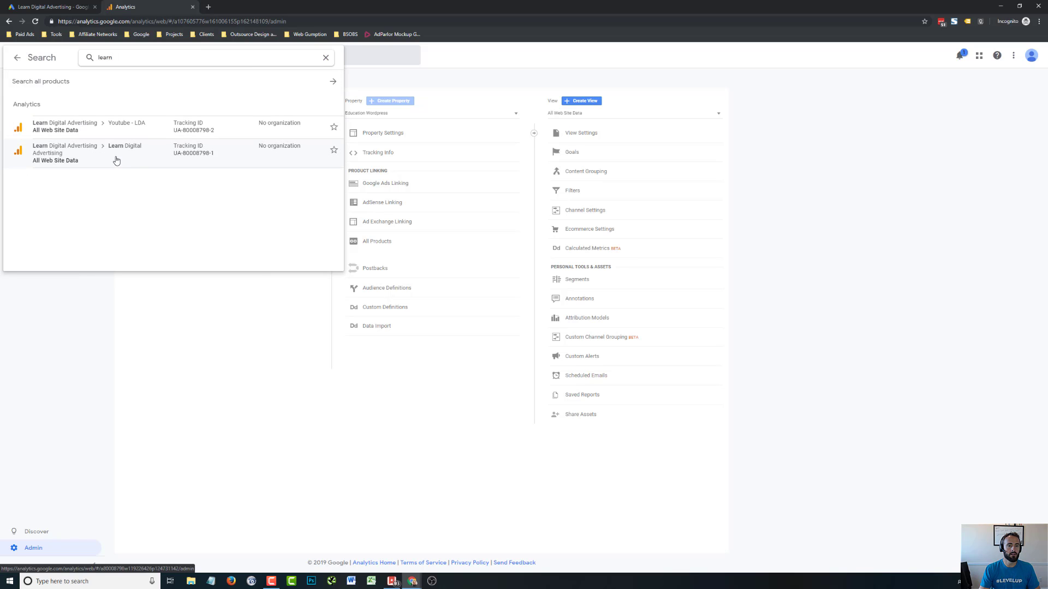
left_click(117, 158)
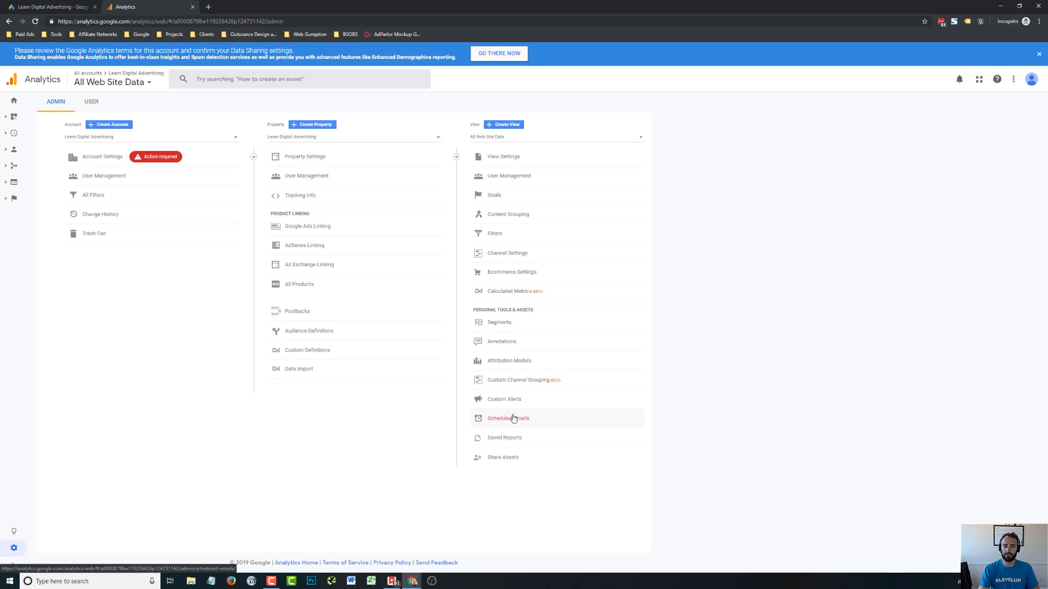
Start a Google Ads link group for the property with the Learn Digital Advertising account, checking its customer ID against Google Ads
left_click(304, 227)
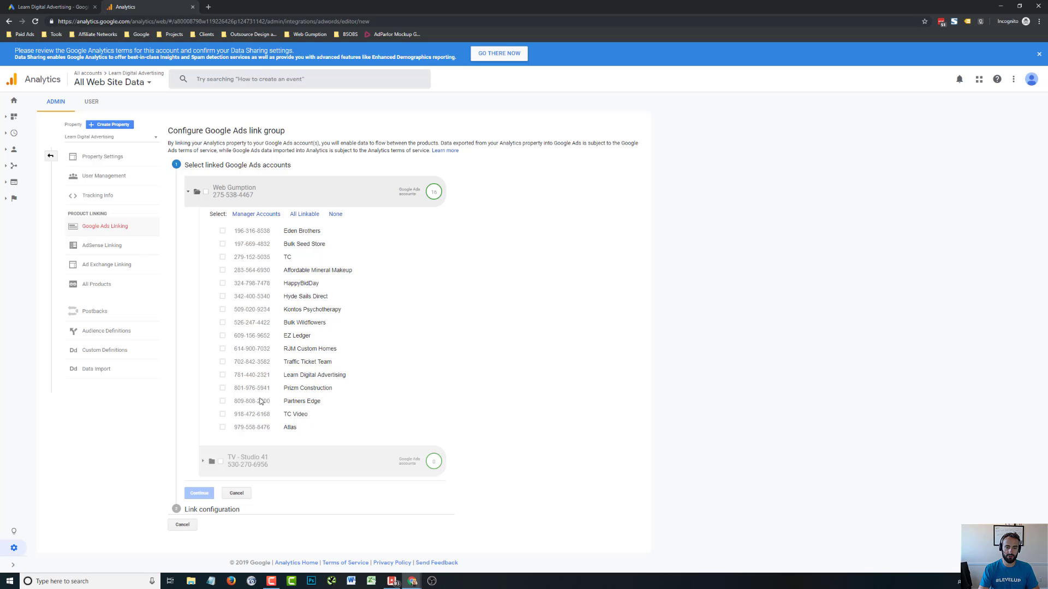
left_click(222, 374)
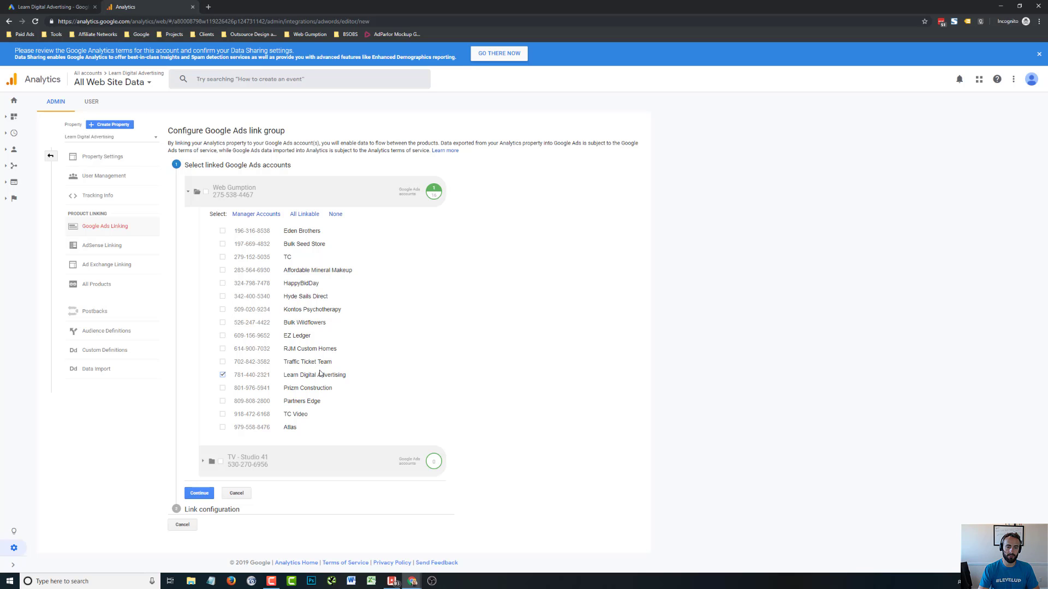
left_click(37, 5)
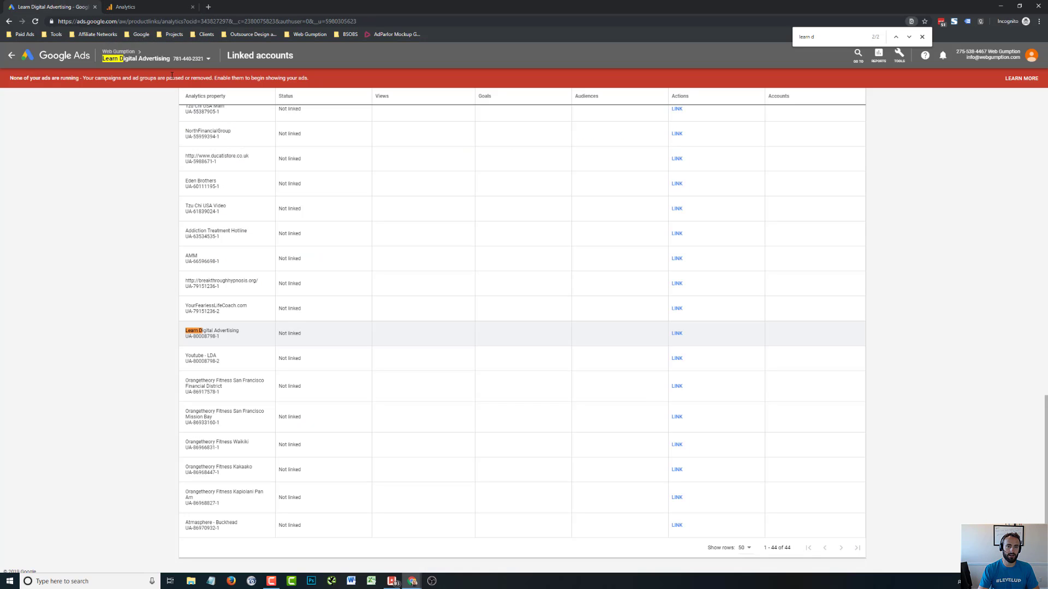
left_click(125, 6)
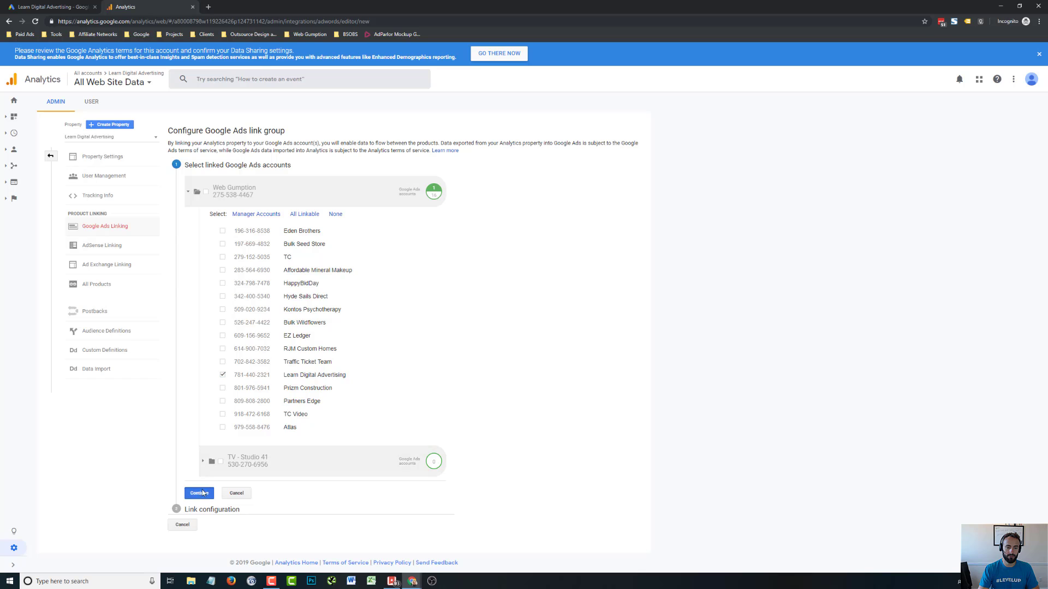
left_click(200, 493)
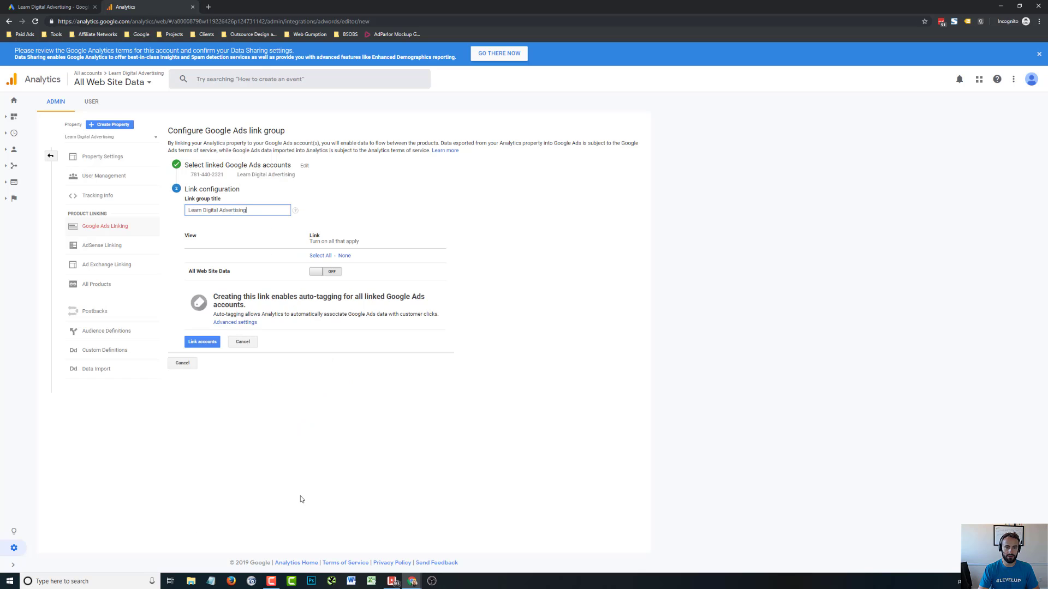
Turn on the link for the All Web Site Data view, link the accounts and finish the link group setup
left_click(325, 272)
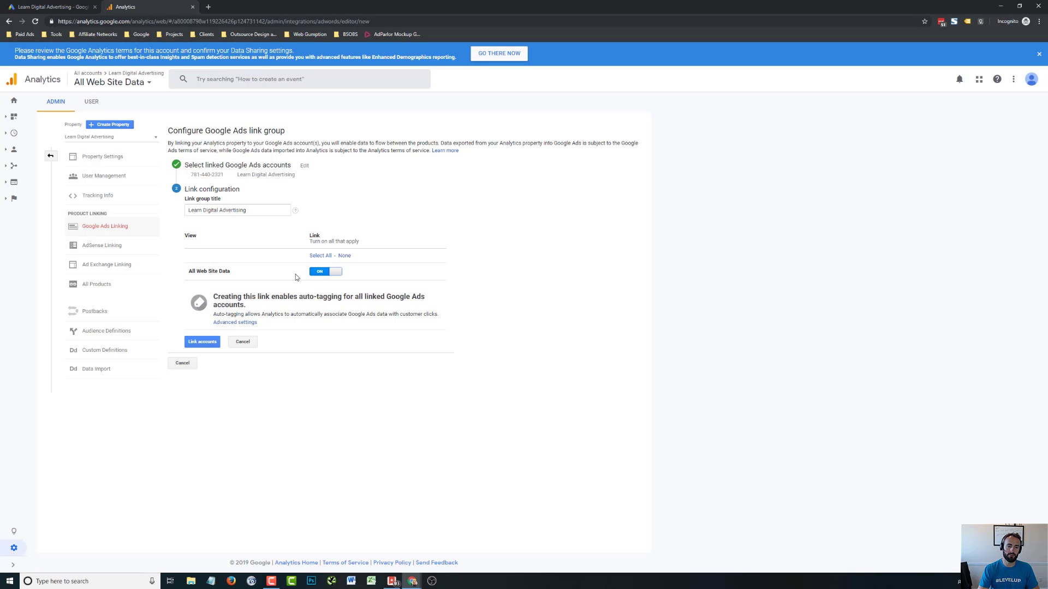
left_click(201, 342)
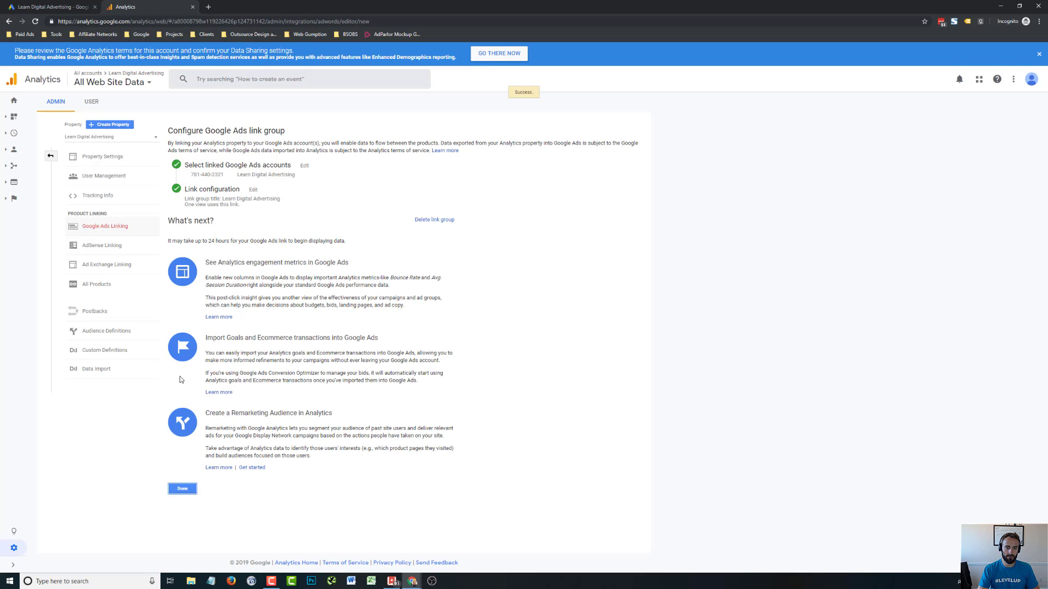
left_click(183, 491)
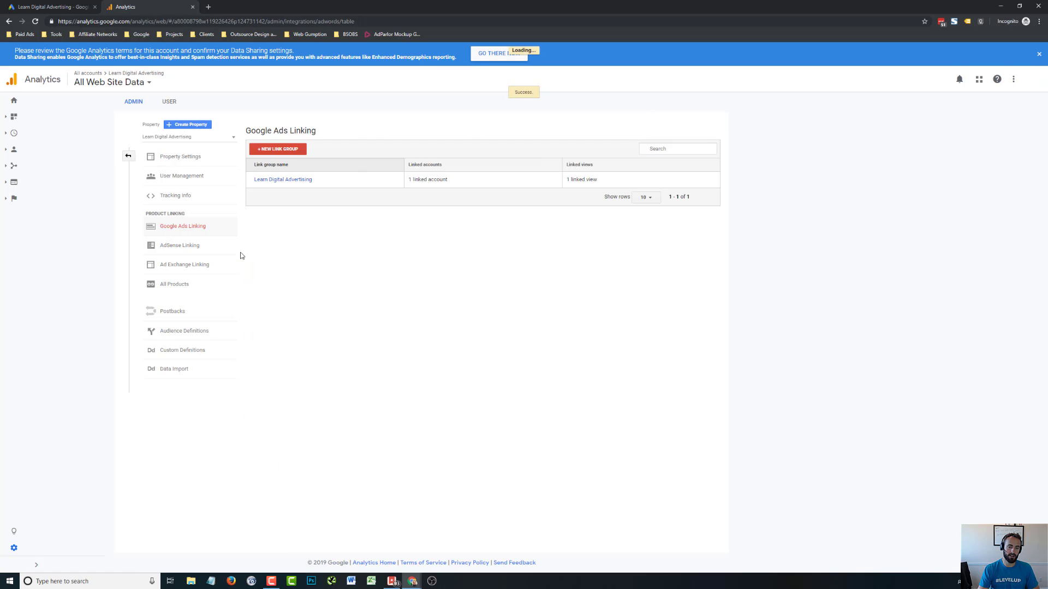
Return to Google Ads, reload the Analytics property list with 50 rows per page and check Learn Digital Advertising's link status
left_click(52, 7)
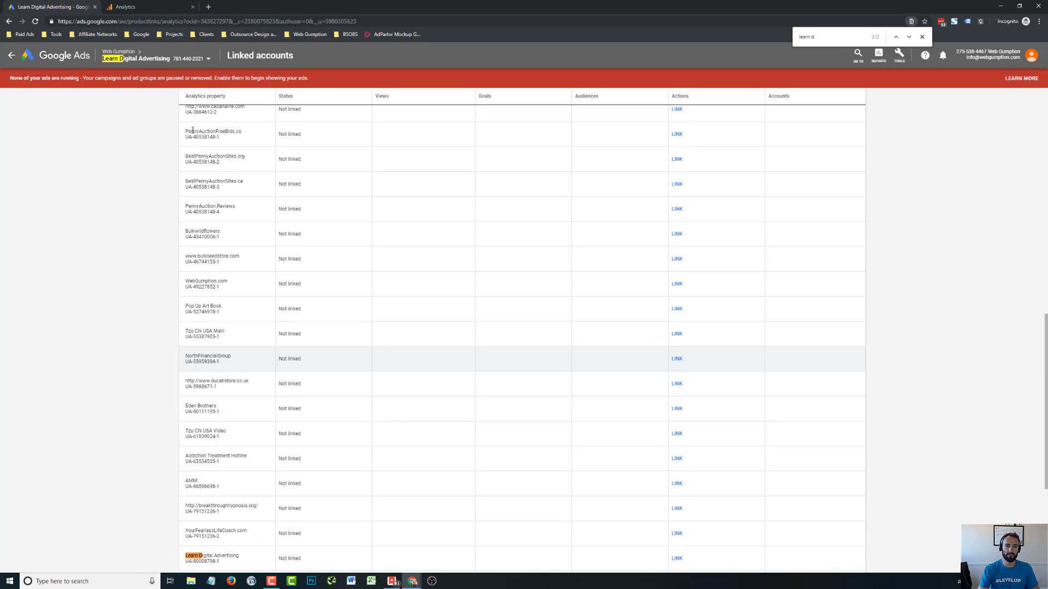
left_click(35, 21)
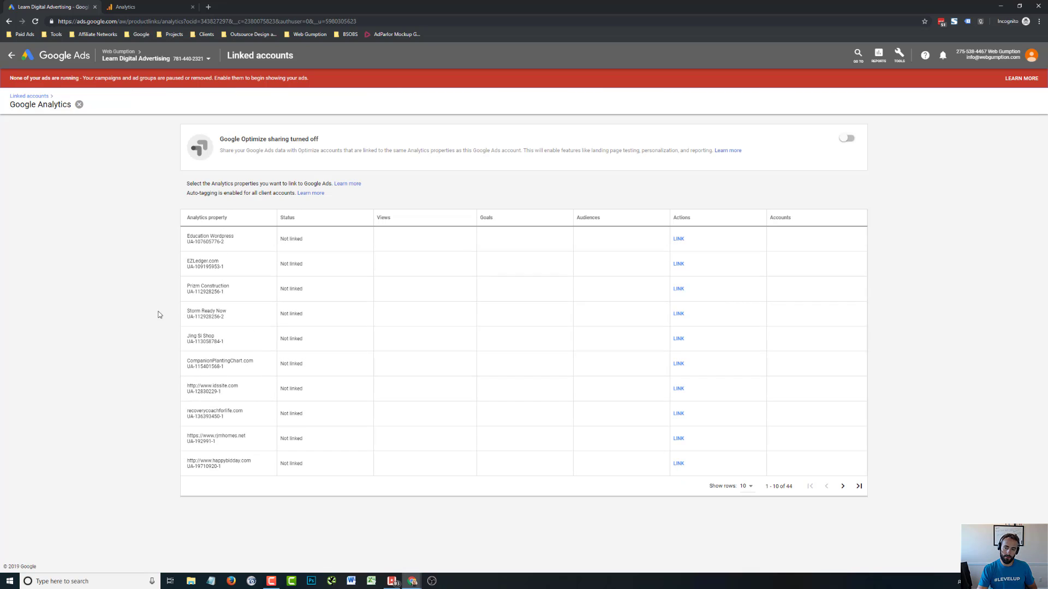
left_click(747, 486)
left_click(749, 439)
scroll(145, 342, "down", 15)
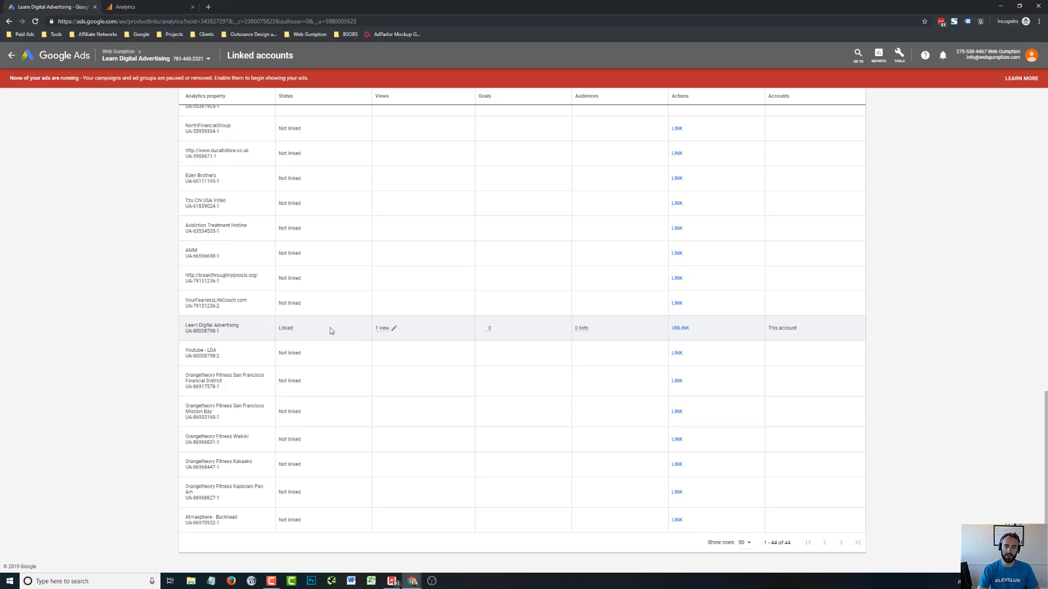
Create a new conversion action in Google Ads that imports from Google Analytics, and continue to the goal selection
left_click(898, 56)
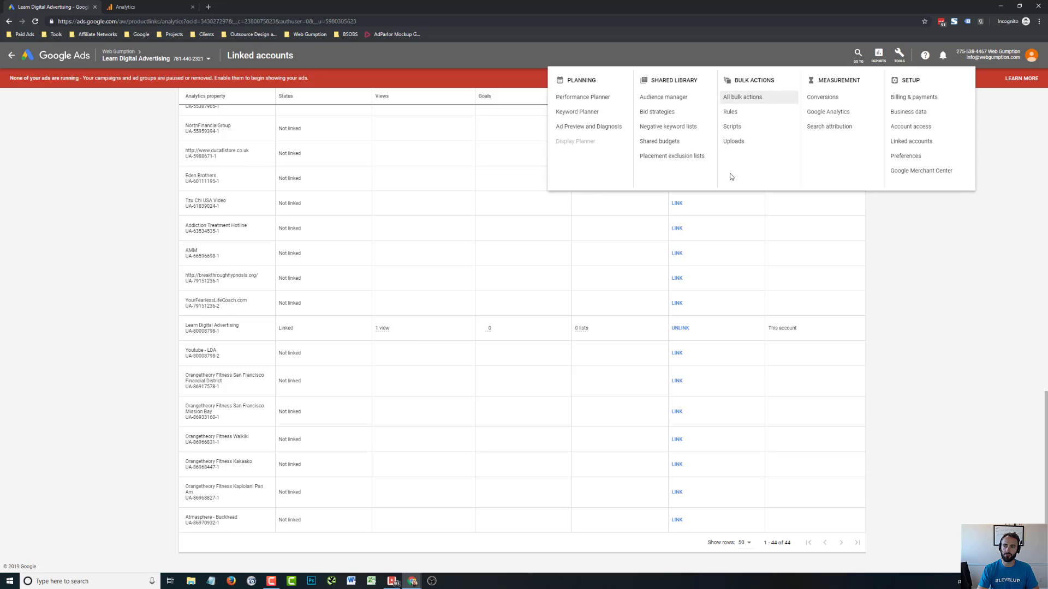
left_click(834, 97)
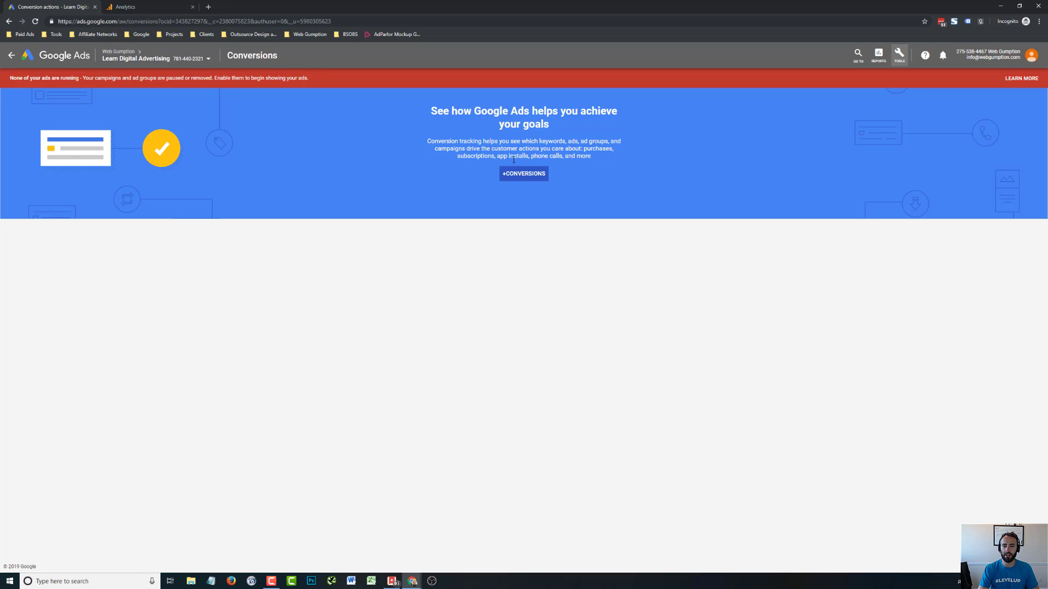
left_click(522, 175)
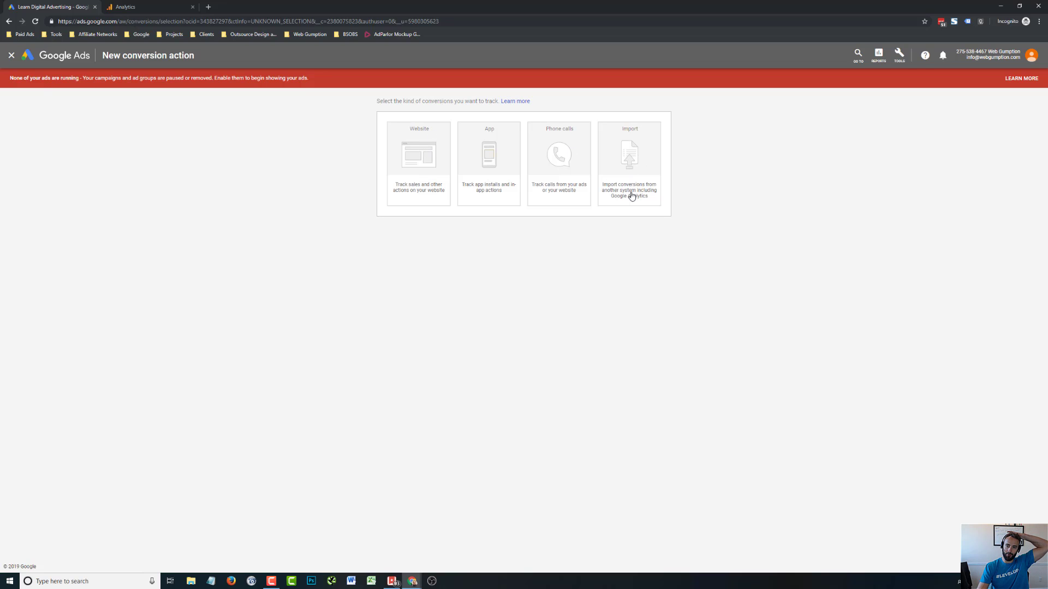
left_click(633, 142)
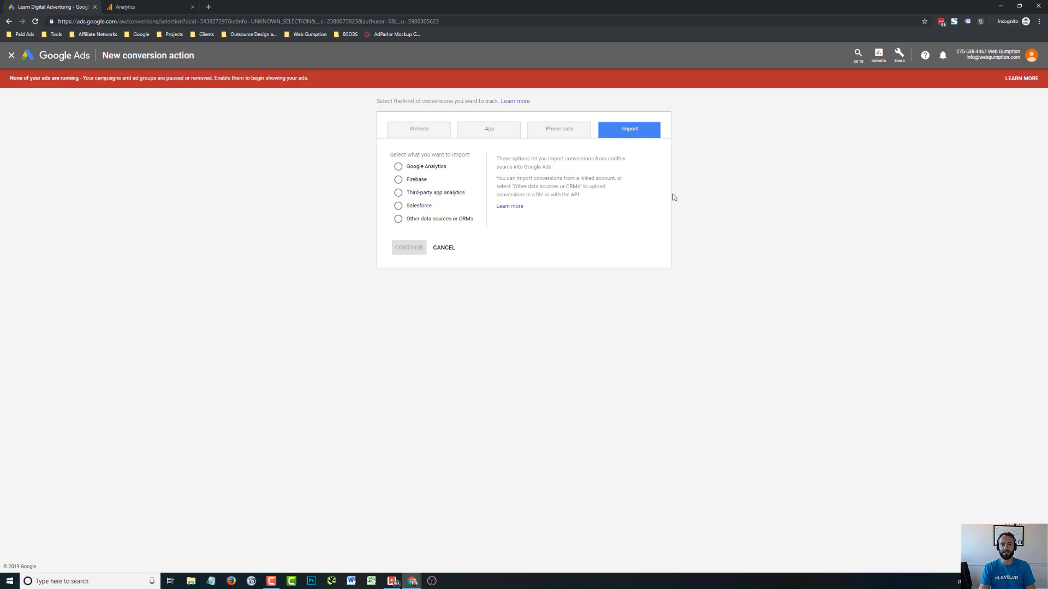
left_click(400, 170)
left_click(409, 248)
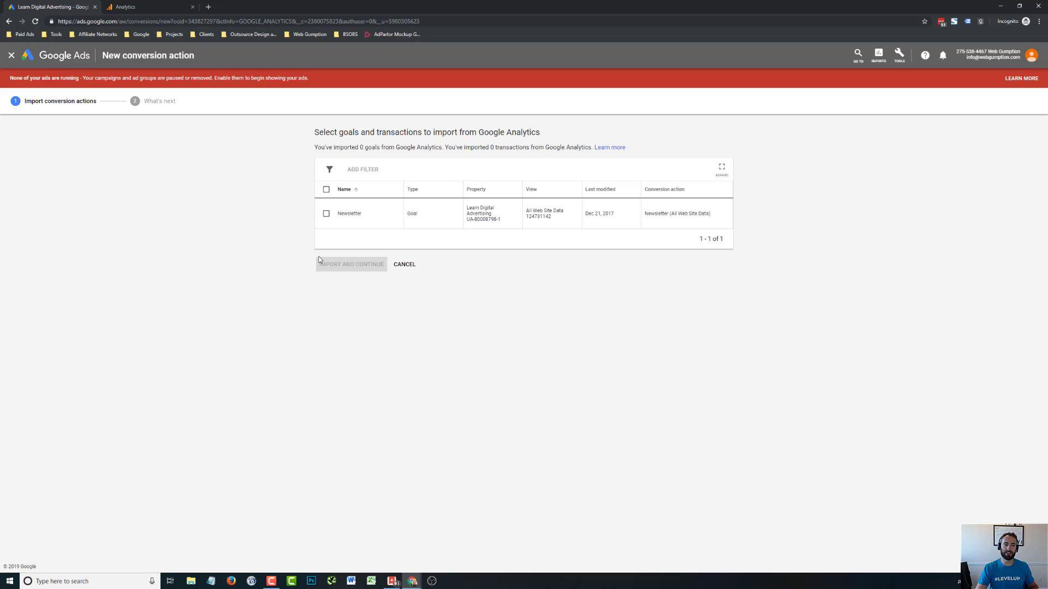
Import the Newsletter goal from Google Analytics as a conversion action and finish the import
left_click(326, 215)
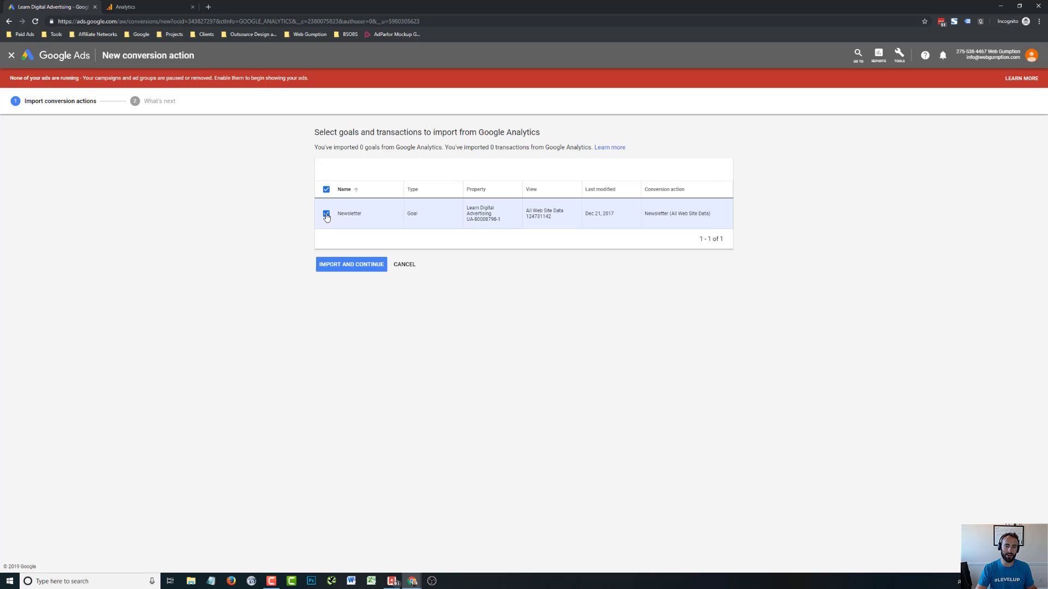
left_click(347, 267)
left_click(328, 218)
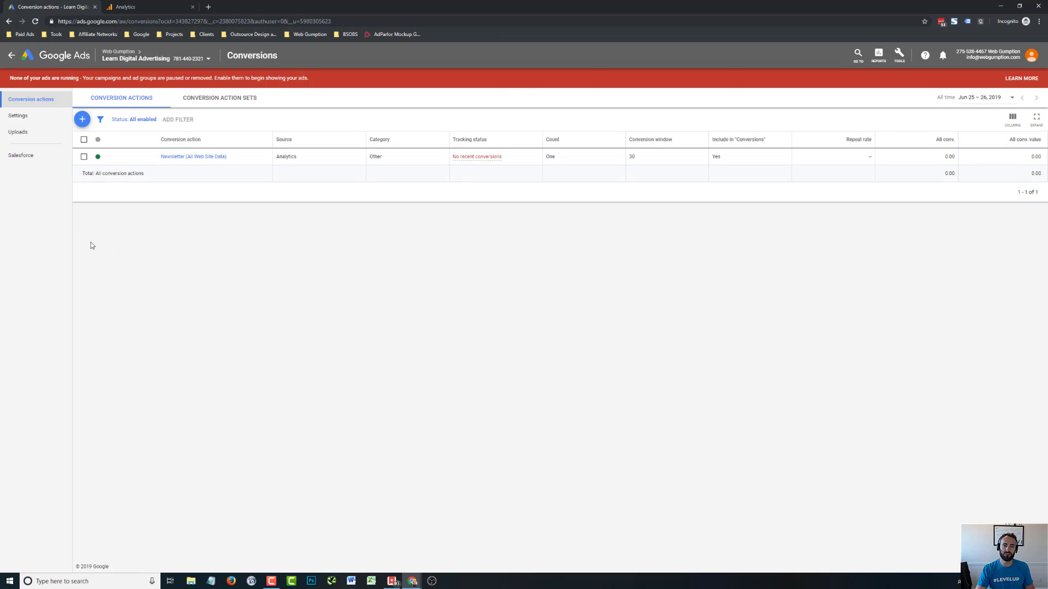
key("Caps_Lock")
key("Caps_Lock")
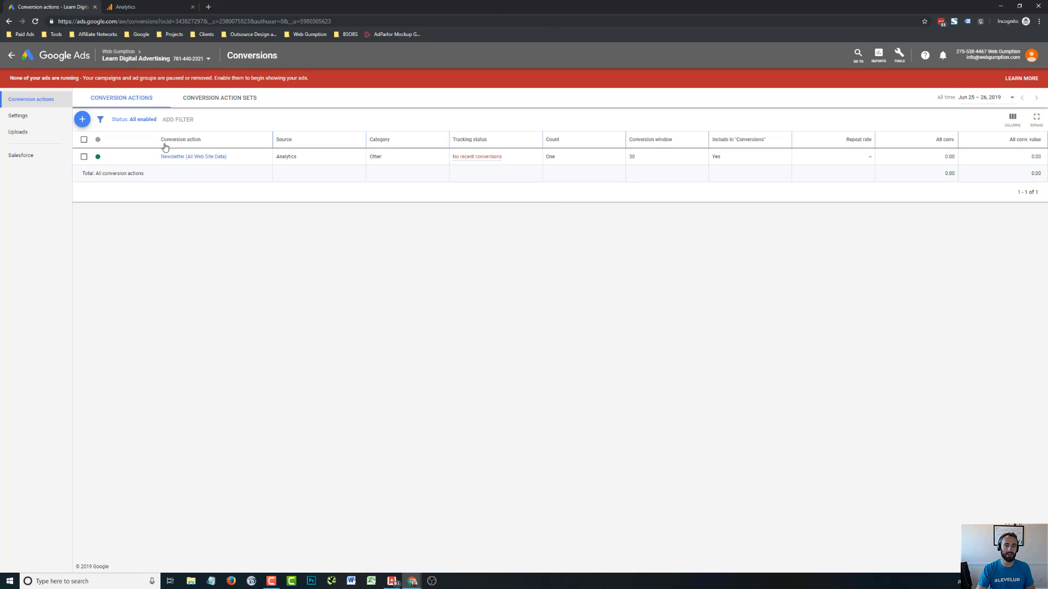